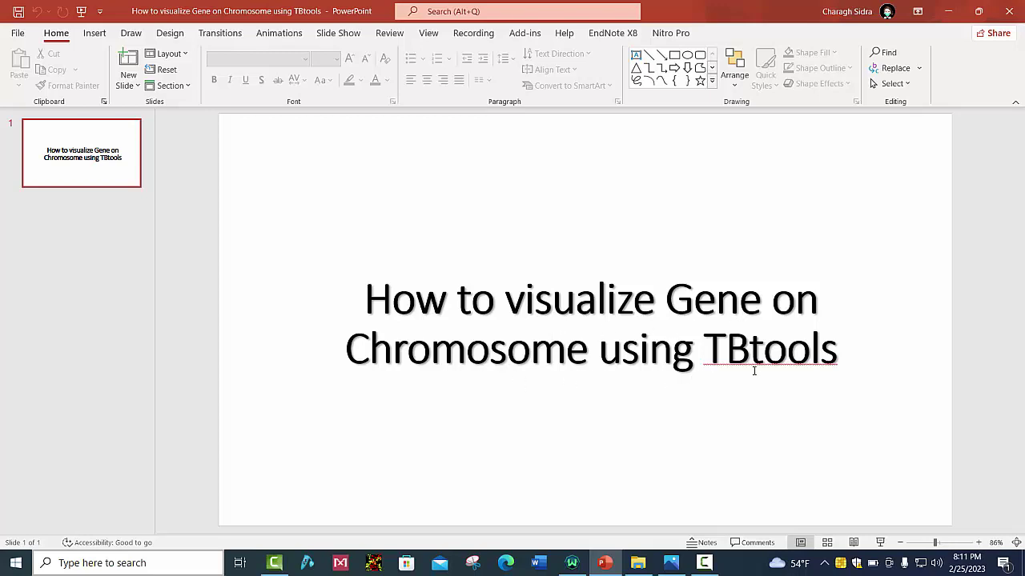
Launch TBtools and open Graphics > Show Genes on Chromosome > Gene Location Visualize from GTF/GFF
left_click(604, 562)
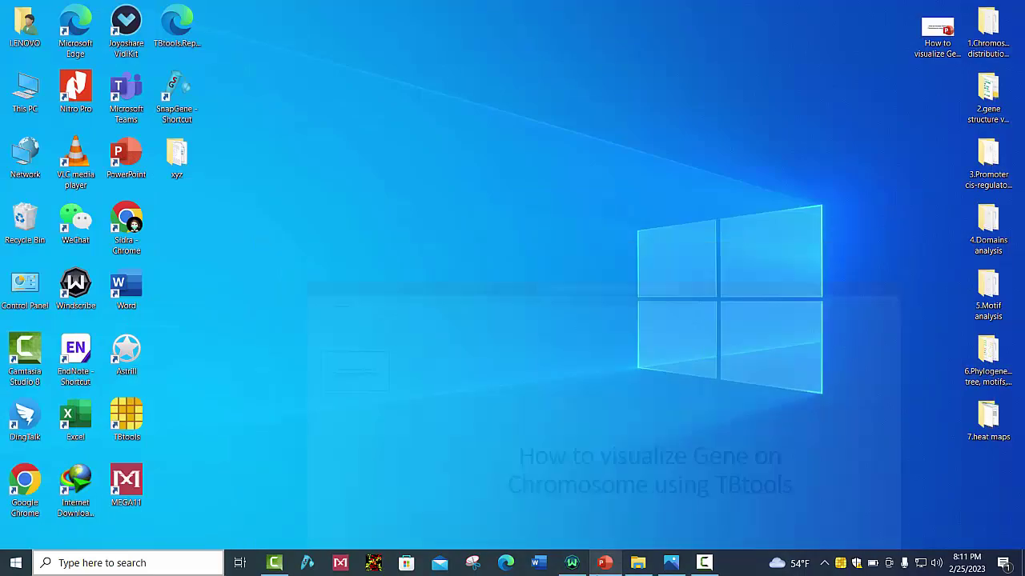
double_click(122, 427)
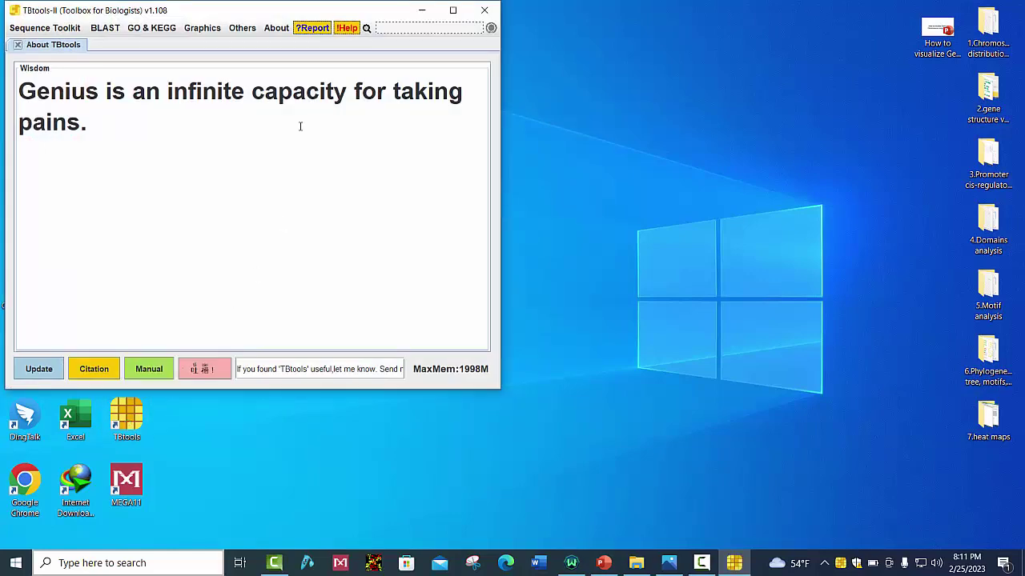
left_click(202, 29)
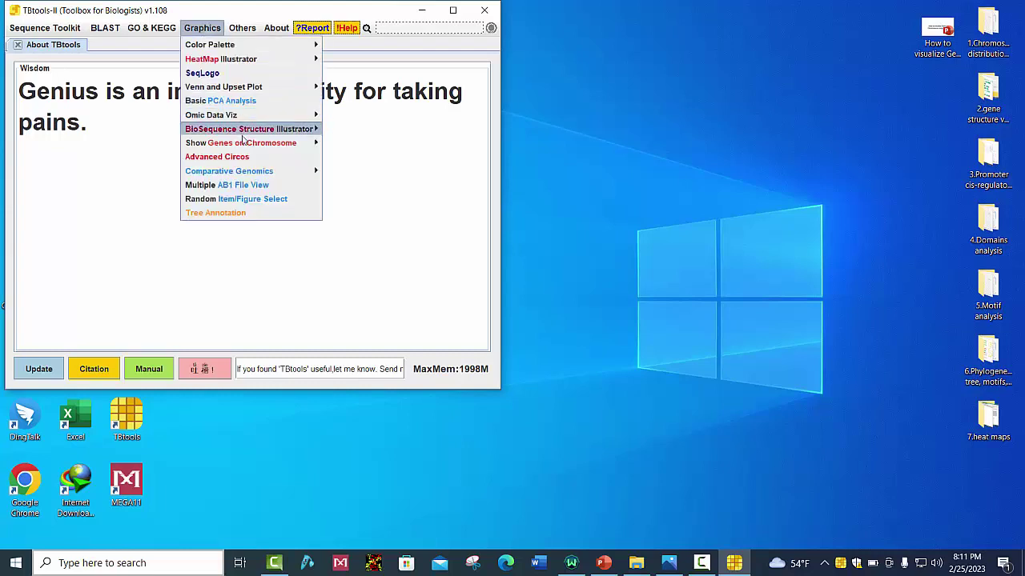
mouse_move(244, 144)
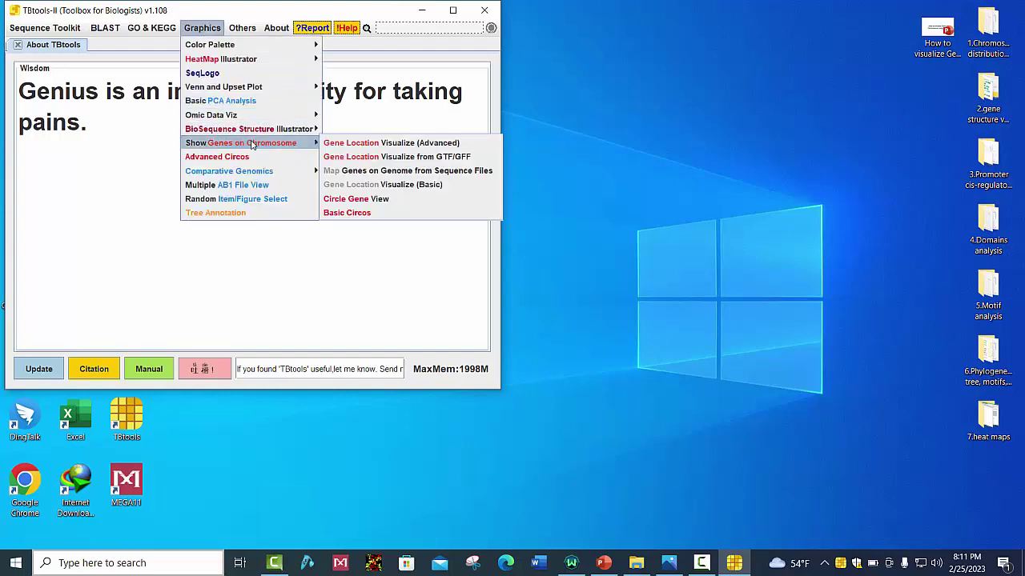
left_click(412, 157)
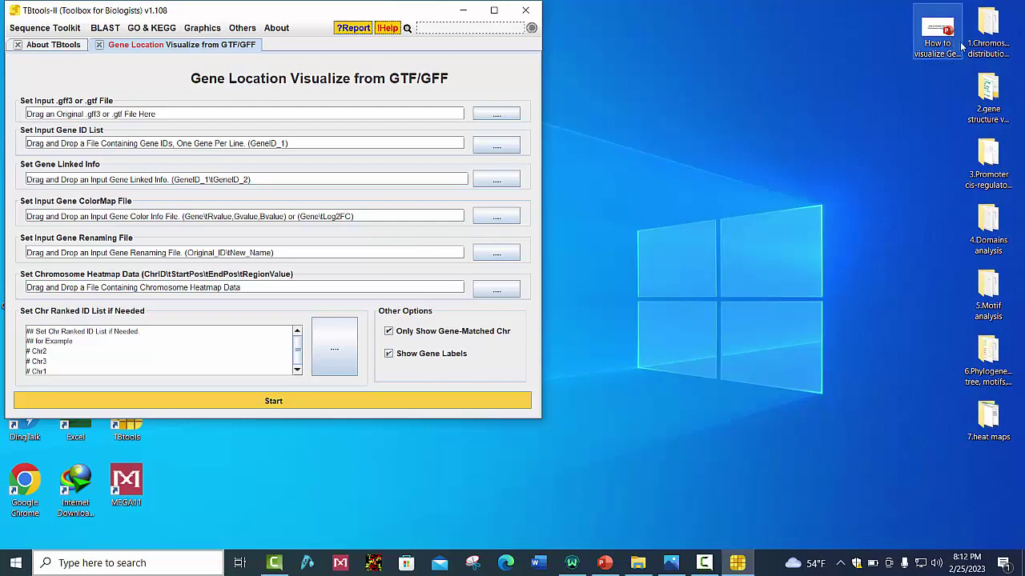
Open the Chromosomal distribution of genes folder and load 1.GFF as the annotation input
double_click(998, 55)
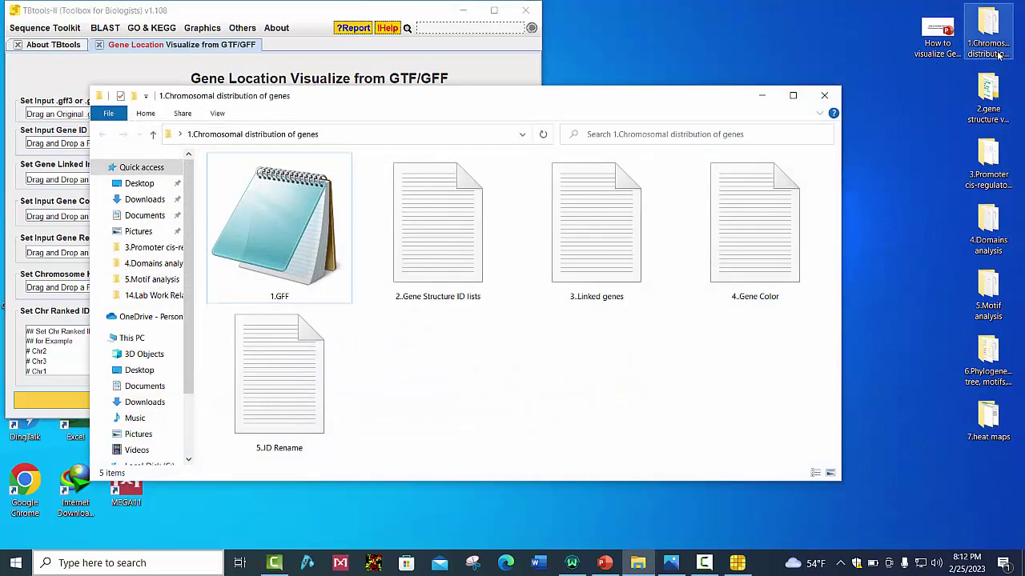
left_click(494, 10)
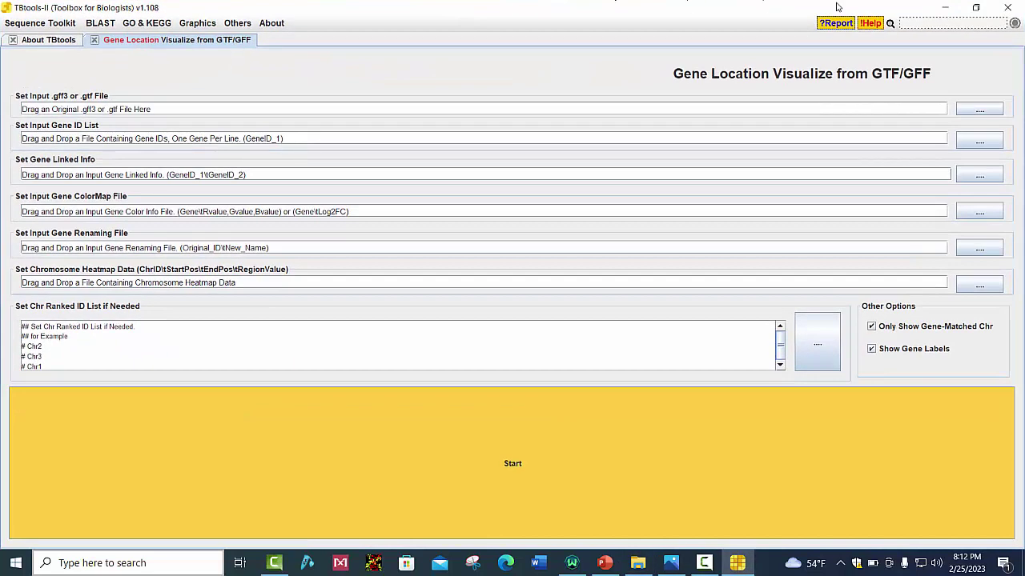
left_click(741, 563)
left_click(746, 562)
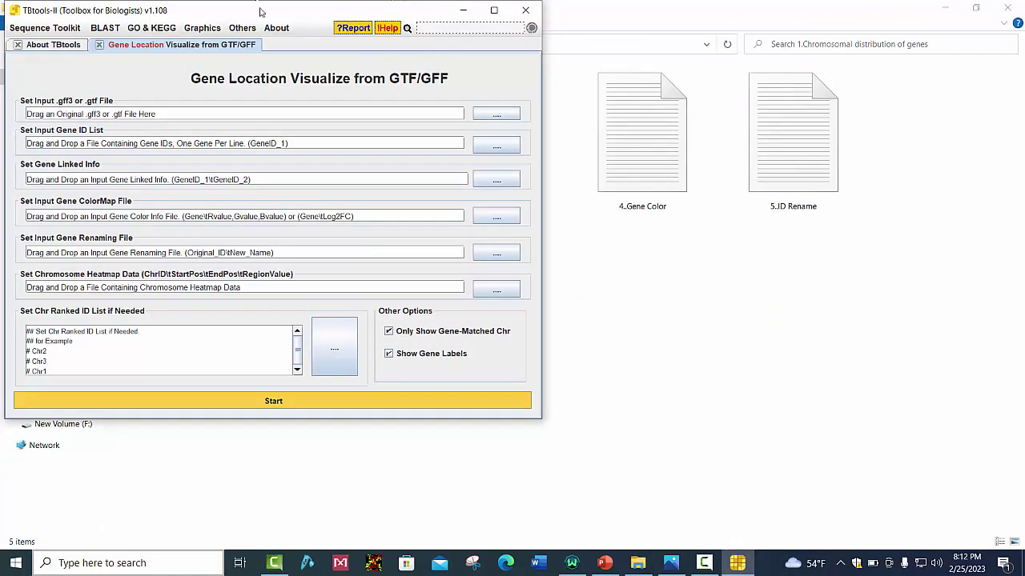
left_click_drag(263, 17, 575, 33)
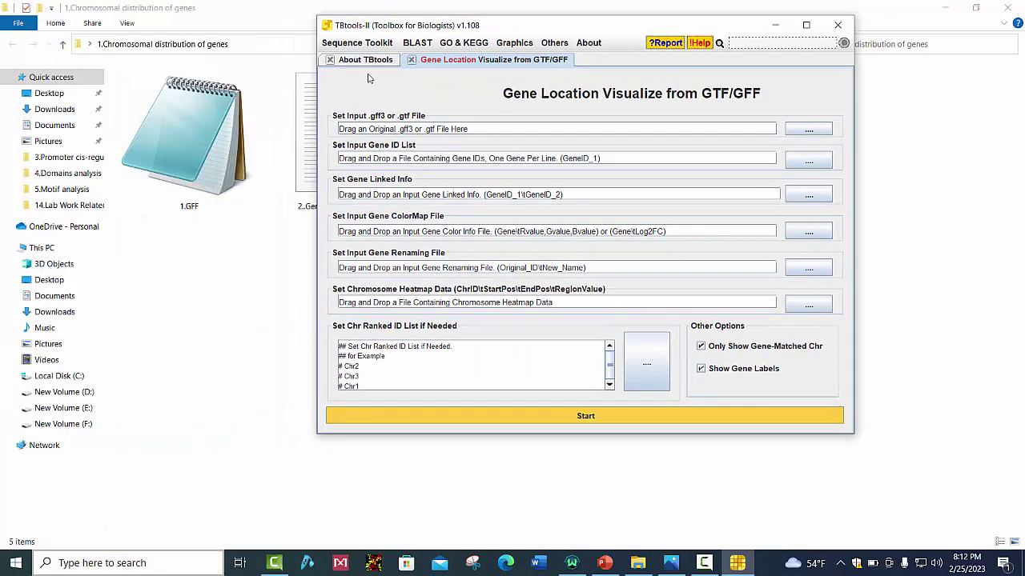
left_click_drag(170, 183, 457, 133)
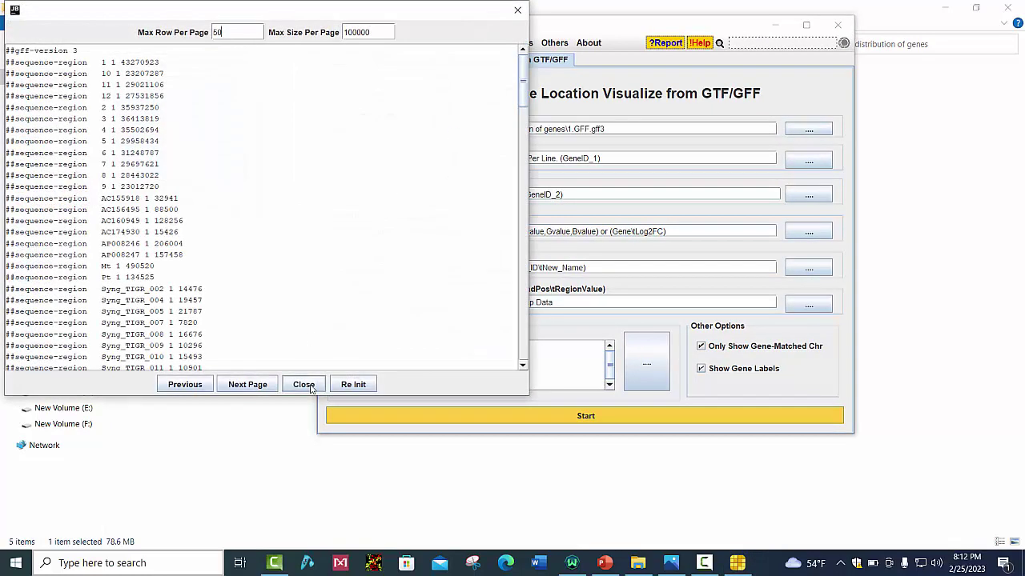
left_click(303, 385)
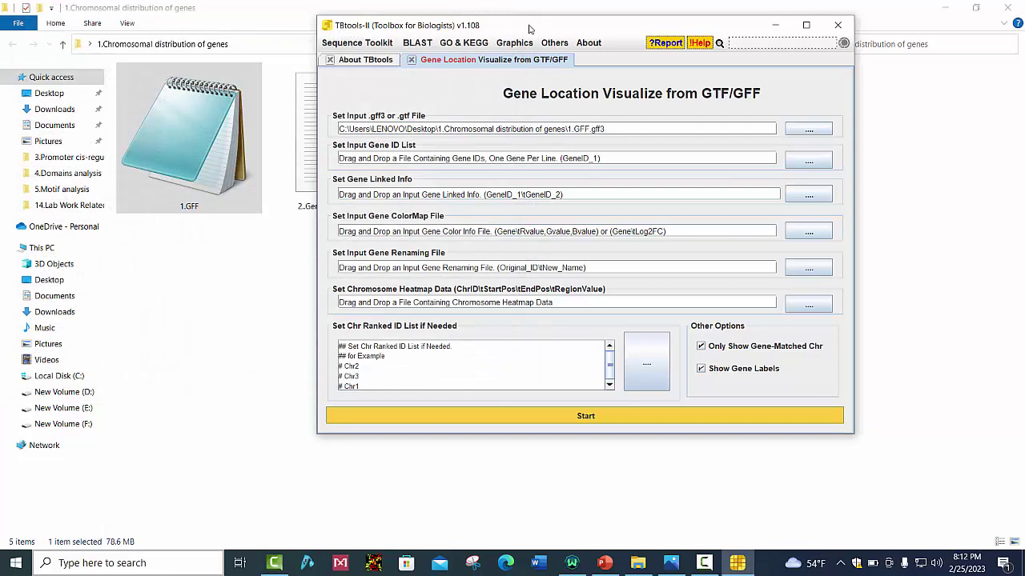
Load 2. Gene Structure ID lists as the gene ID list input
left_click_drag(558, 36, 700, 41)
left_click_drag(353, 181, 599, 164)
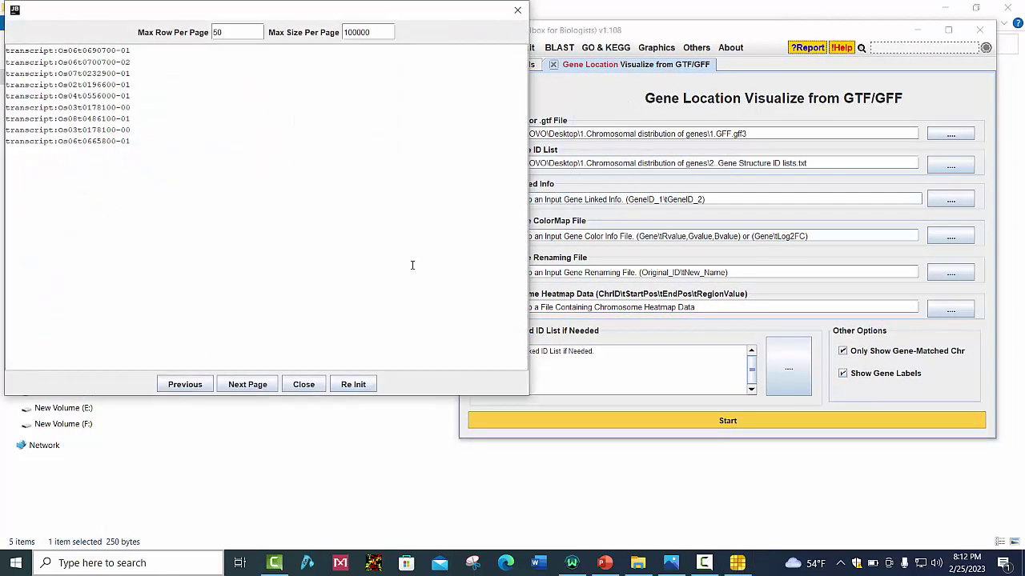
left_click(303, 386)
Load 3.Linked genes as link info and 4.Gene Color as the gene colour map
left_click_drag(716, 37, 846, 46)
left_click_drag(495, 186, 720, 211)
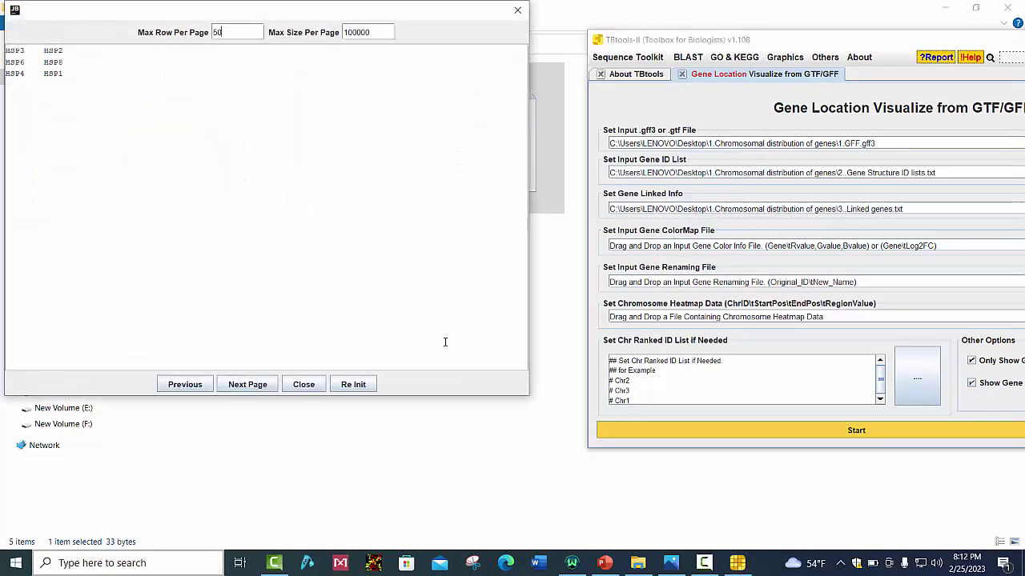
left_click(303, 386)
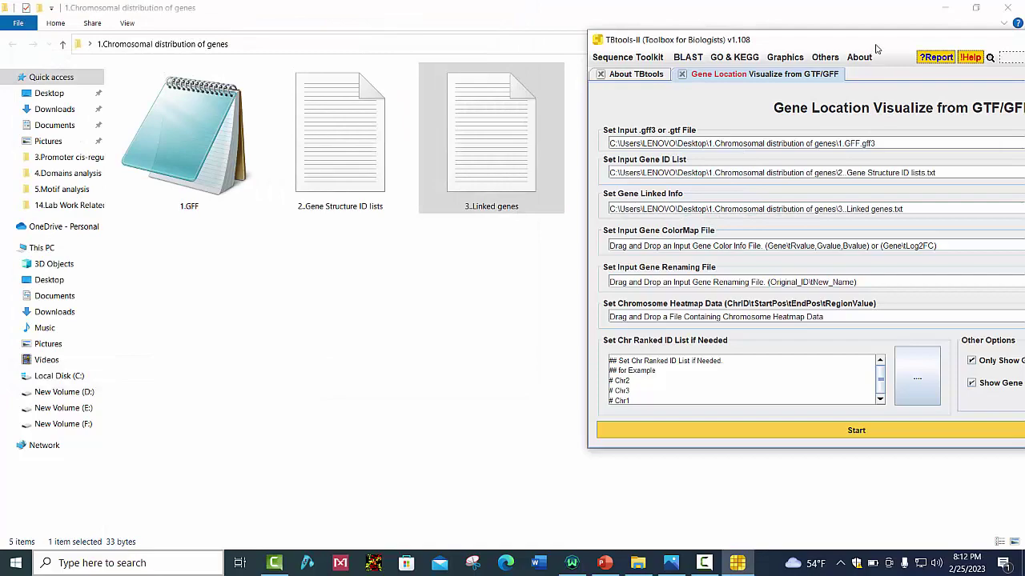
left_click_drag(876, 49, 338, 78)
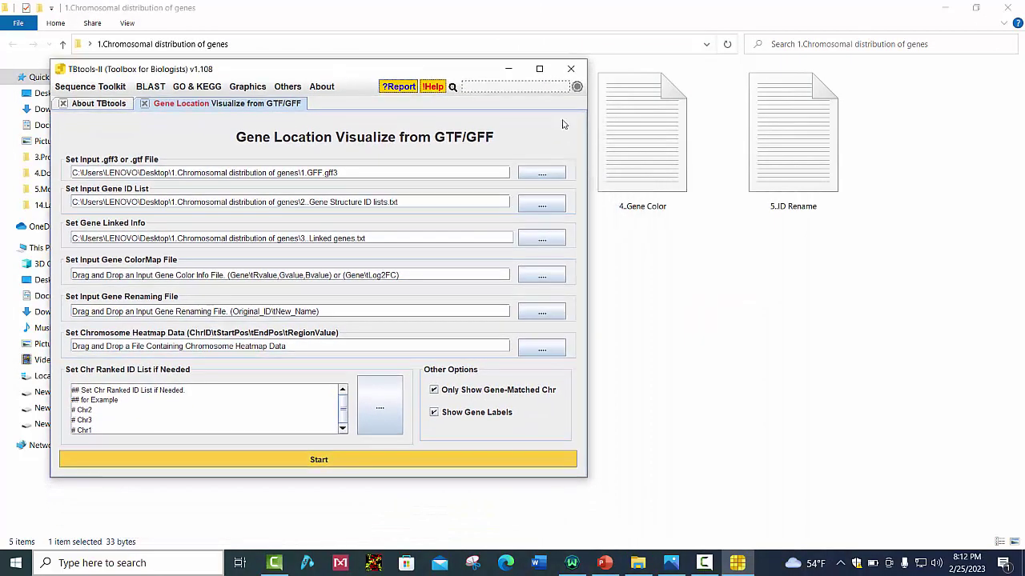
left_click_drag(642, 136, 295, 277)
left_click(303, 385)
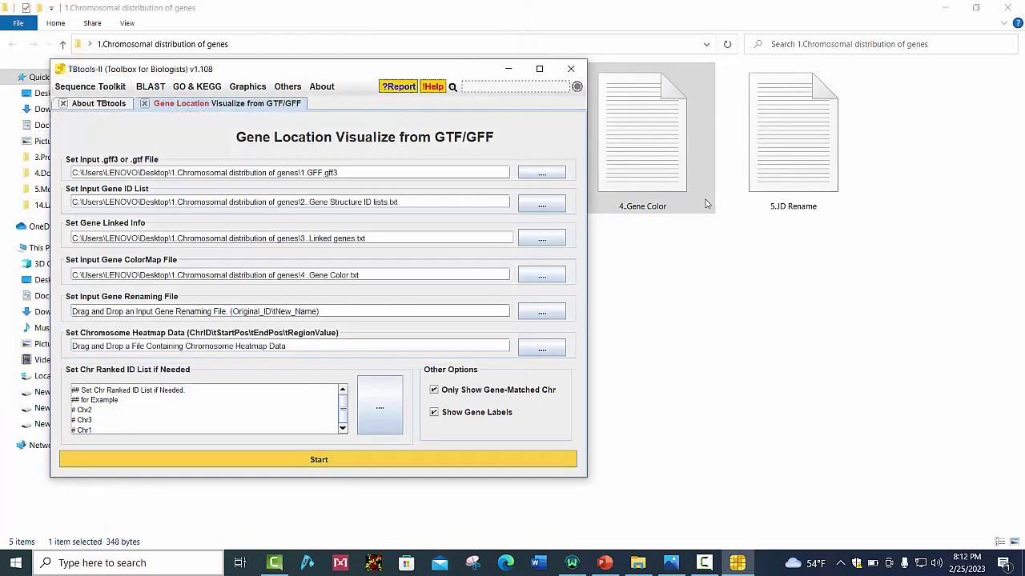
Load 5.ID Rename as the renaming file and generate the HSP1–HSP9 chromosome map
left_click_drag(789, 164, 371, 321)
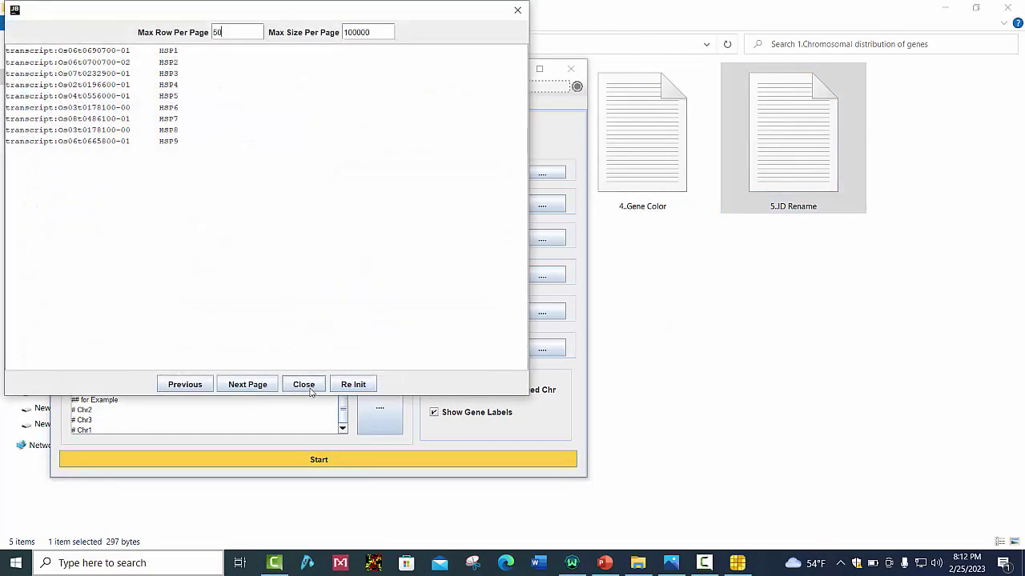
left_click(304, 382)
left_click(346, 461)
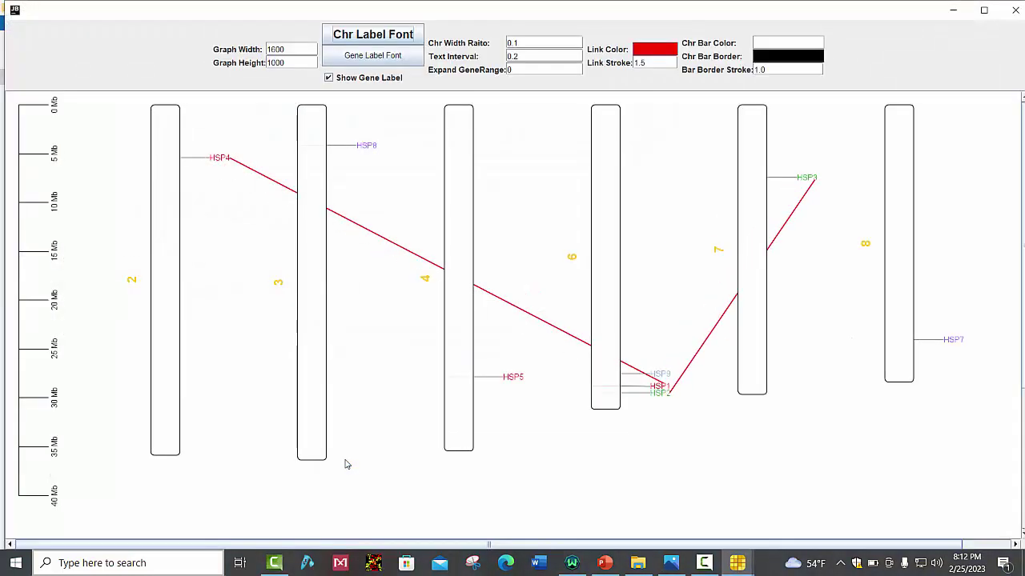
In the maximized map window, set chromosome labels to Arial size 19, italic and not bold
left_click(982, 10)
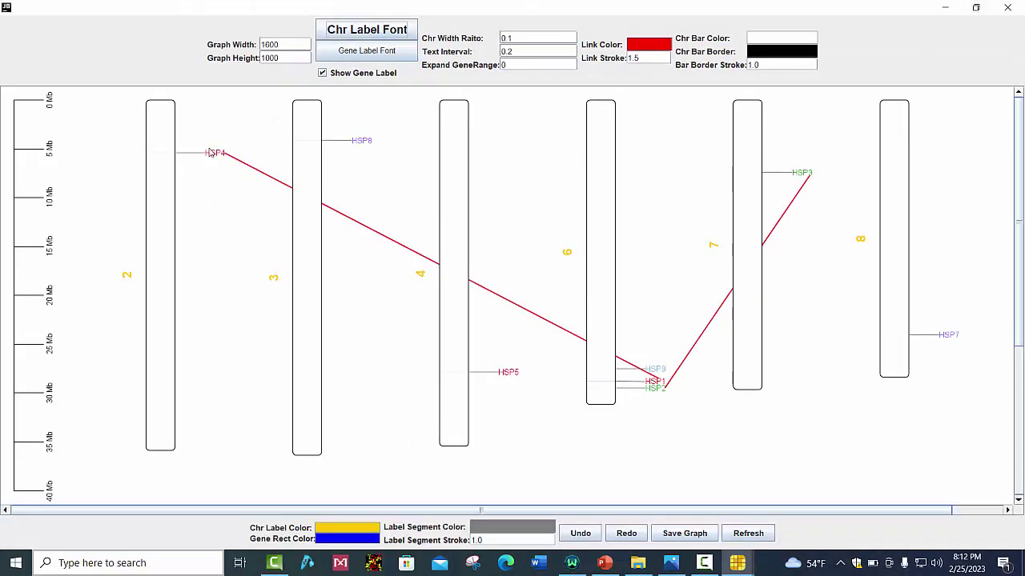
left_click(365, 32)
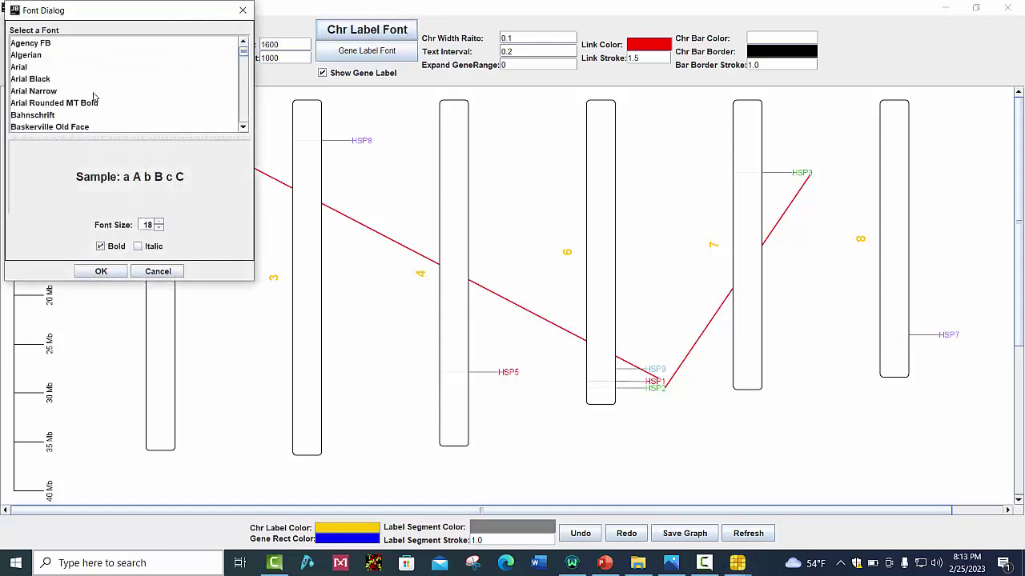
left_click(21, 68)
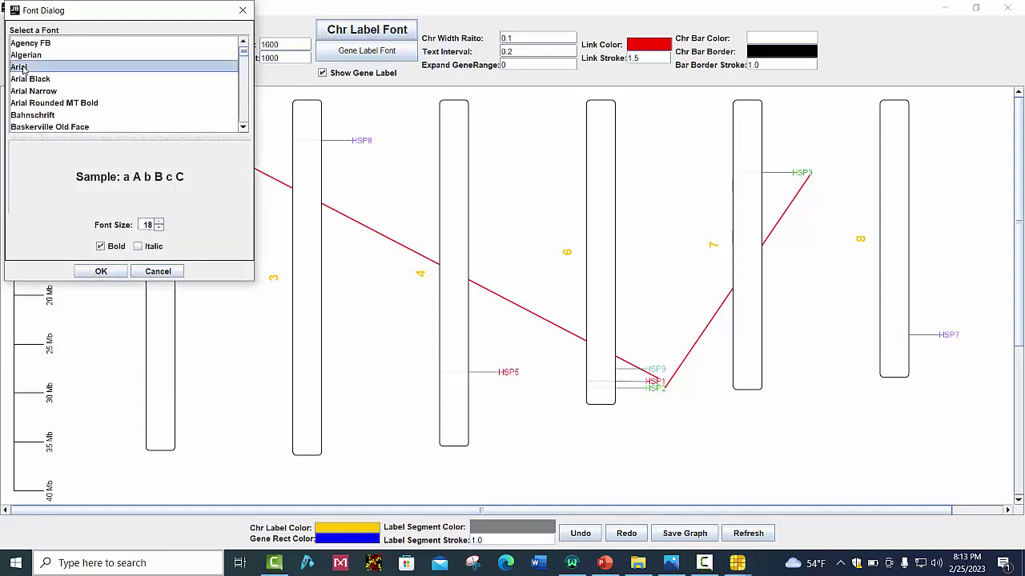
left_click(159, 223)
left_click(160, 223)
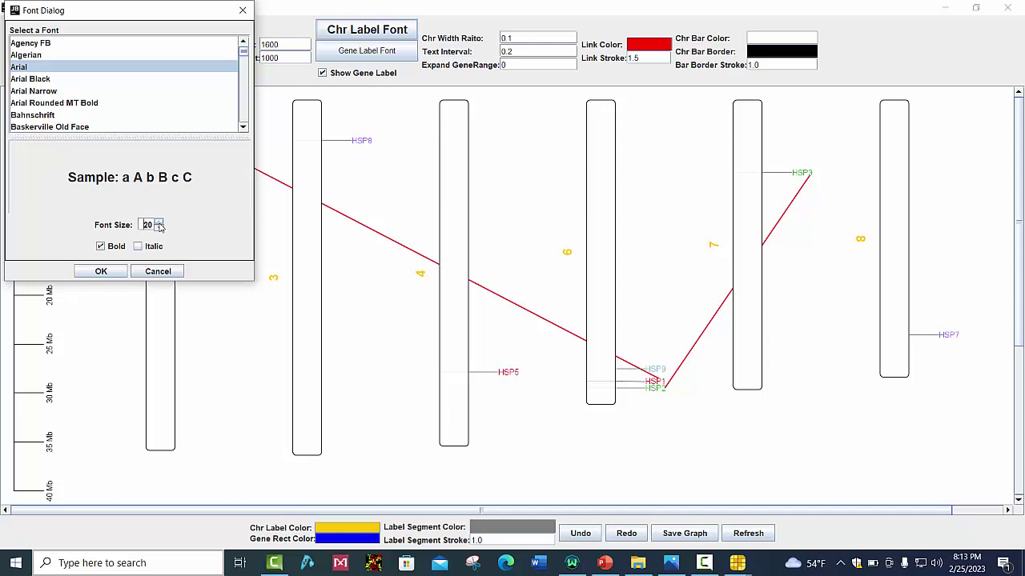
left_click(159, 229)
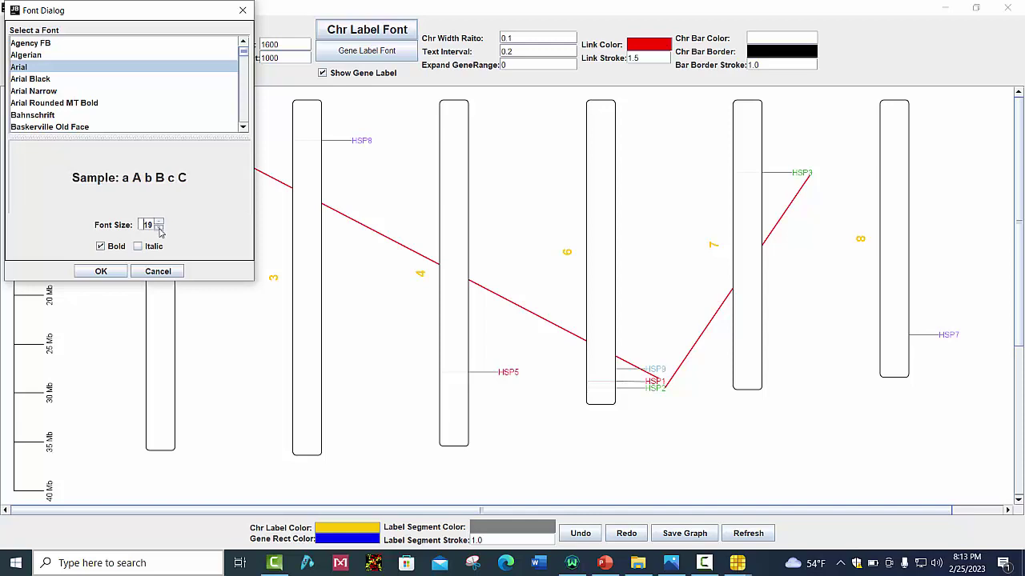
left_click(101, 247)
left_click(138, 247)
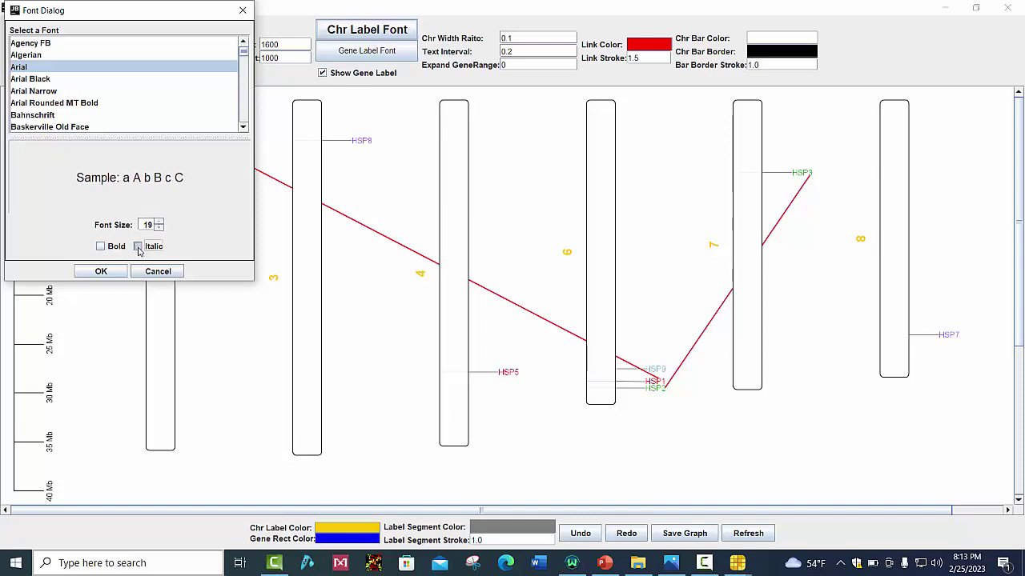
left_click(101, 271)
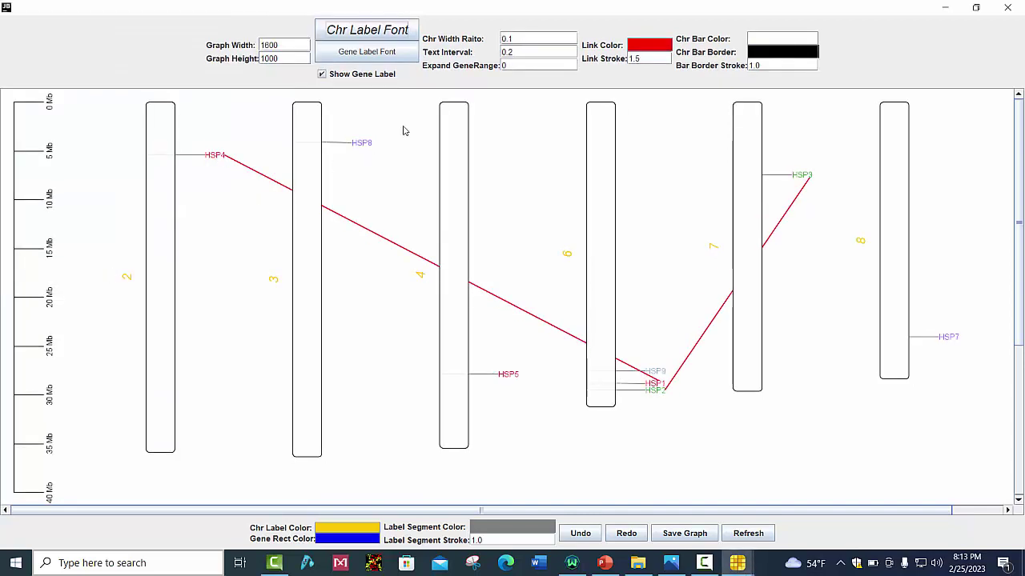
Set the Gene Label Font to Arial 12 with both Bold and Italic on
left_click(355, 61)
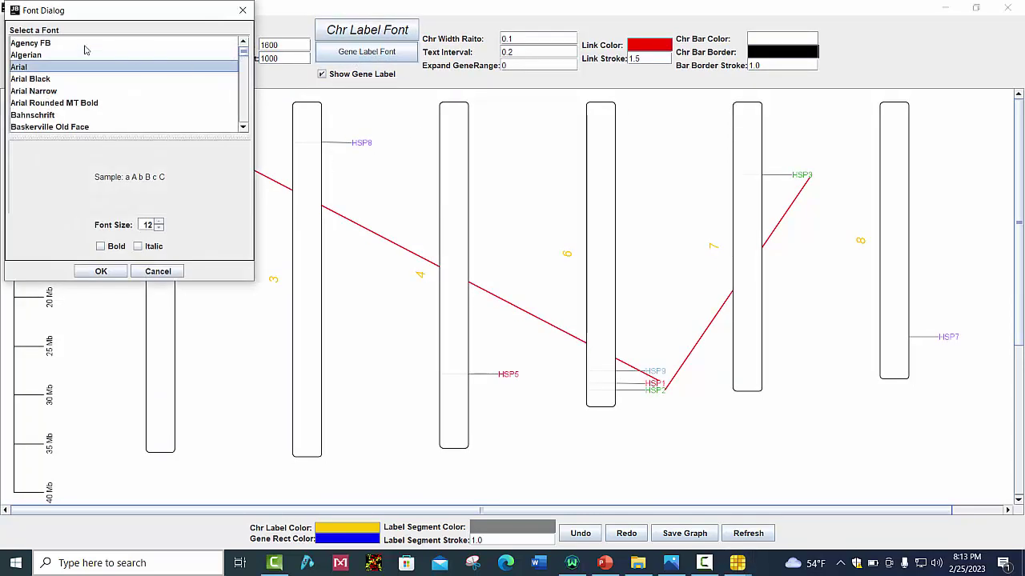
left_click(138, 248)
left_click(116, 248)
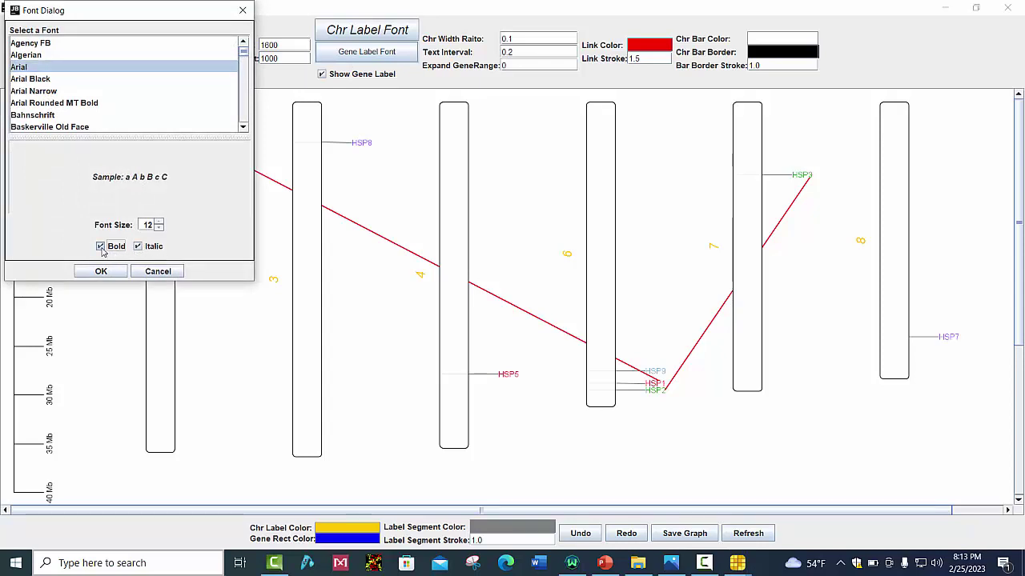
left_click(104, 274)
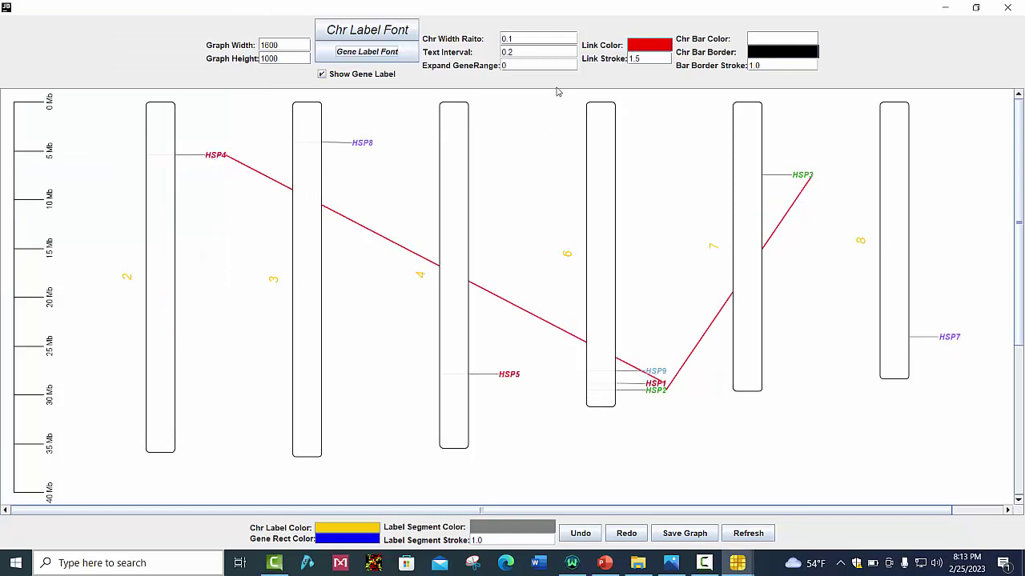
Enter 0.09 for Chr Width Raito and Text Interval, then refresh the map
left_click(535, 38)
key("BackSpace")
key("BackSpace")
type(".09.09")
left_click(747, 536)
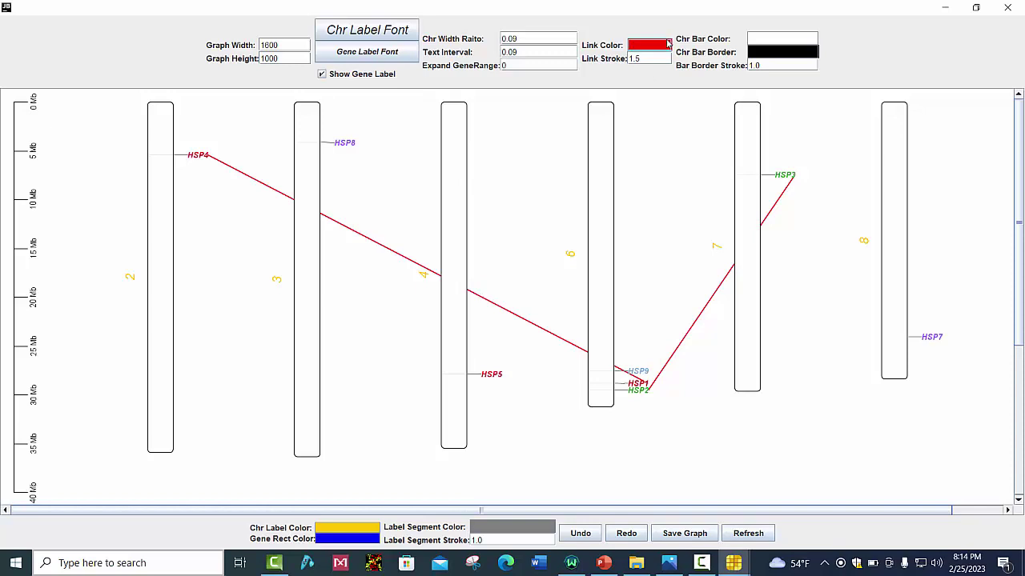
Make the link lines magenta and fill the chromosome bars purple
left_click(666, 47)
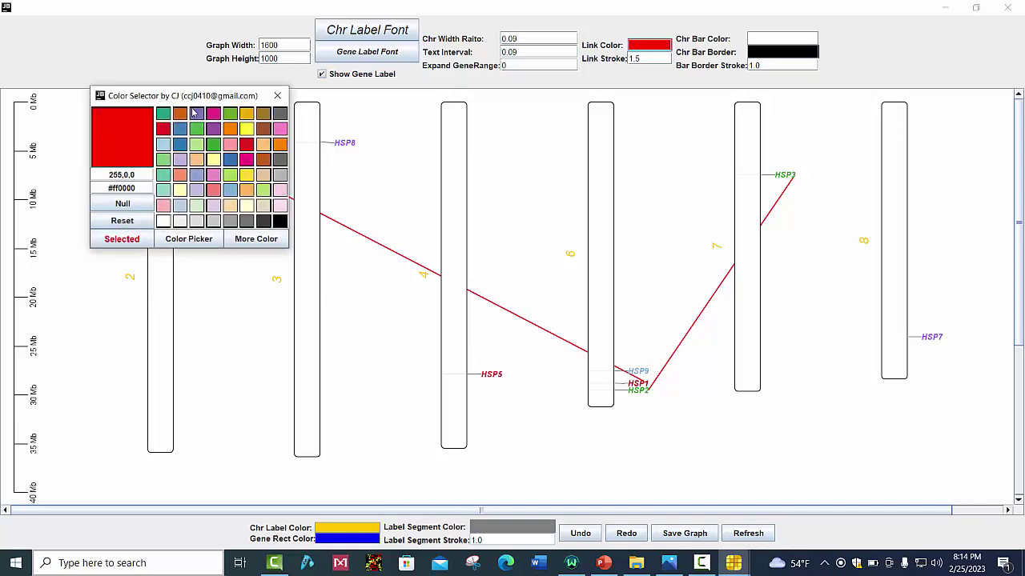
left_click(213, 114)
left_click(116, 239)
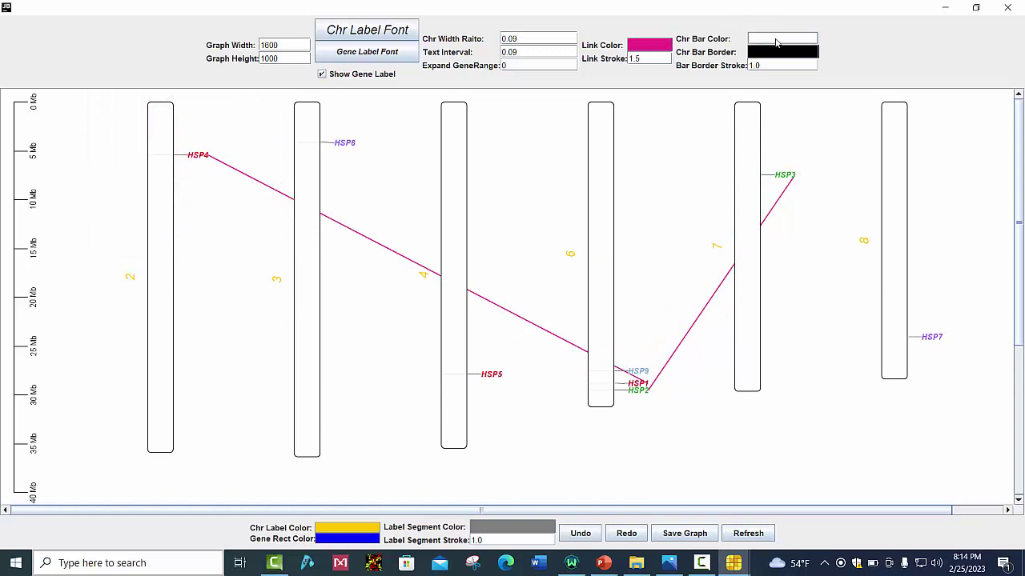
left_click(775, 43)
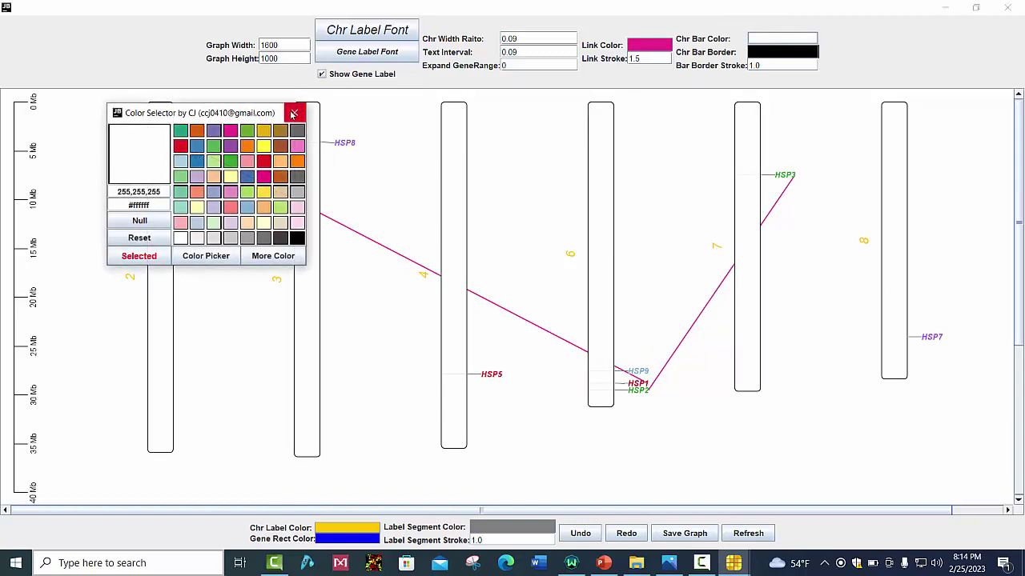
left_click(213, 130)
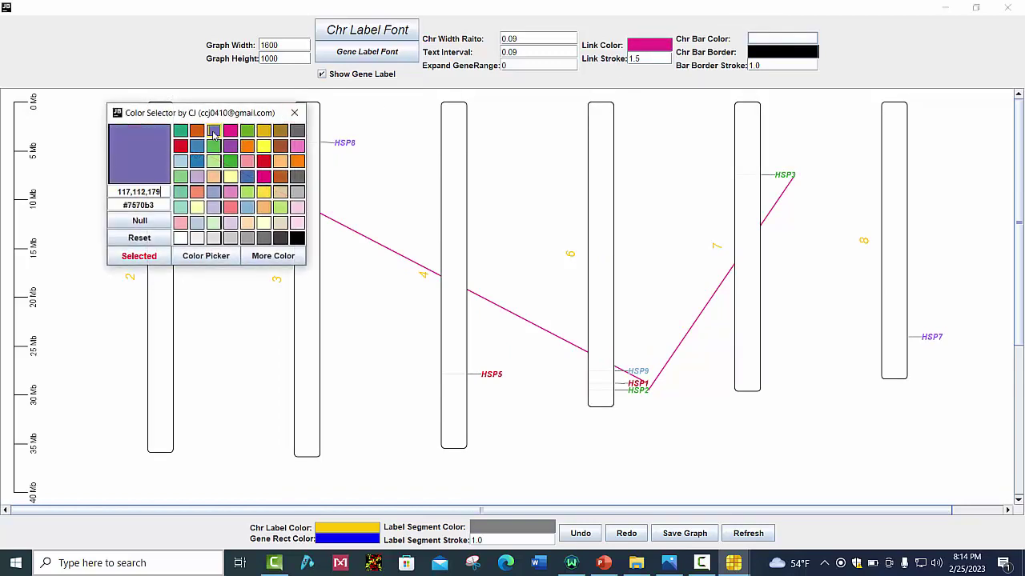
left_click(137, 257)
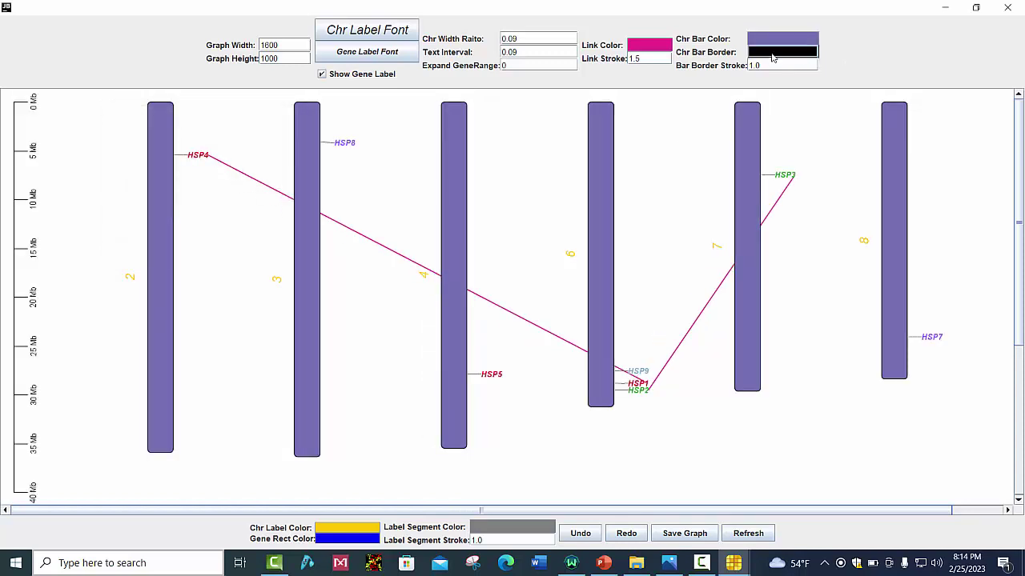
Give the chromosome bars gold (#e6ab02) borders with stroke 2 and refresh the map
left_click(772, 53)
left_click(280, 148)
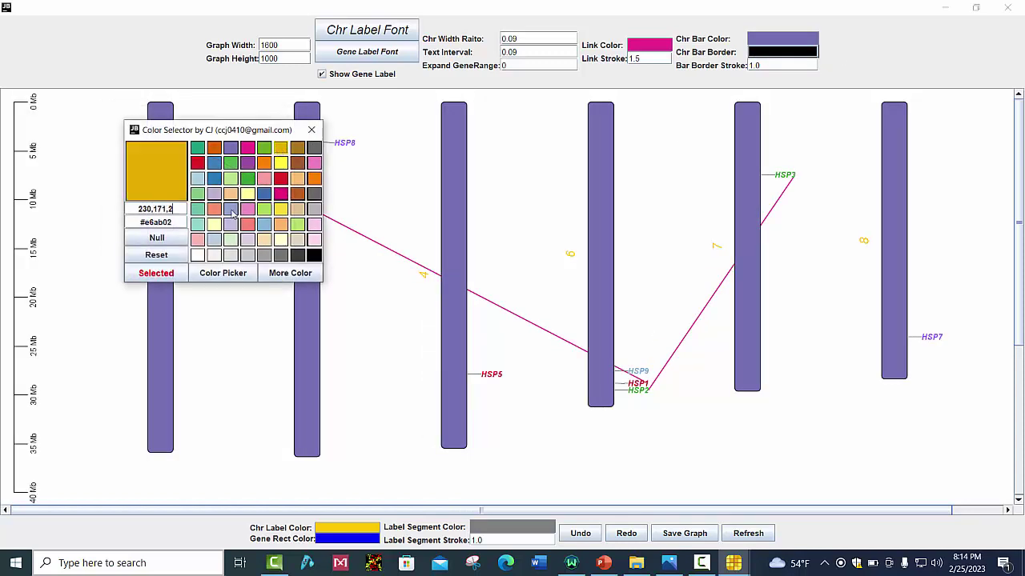
left_click(138, 274)
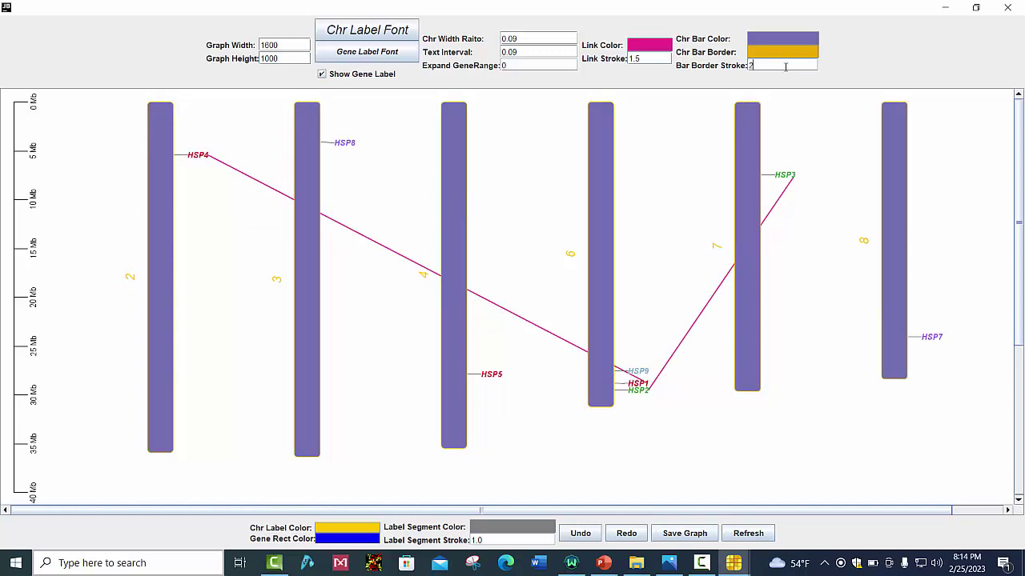
left_click(748, 536)
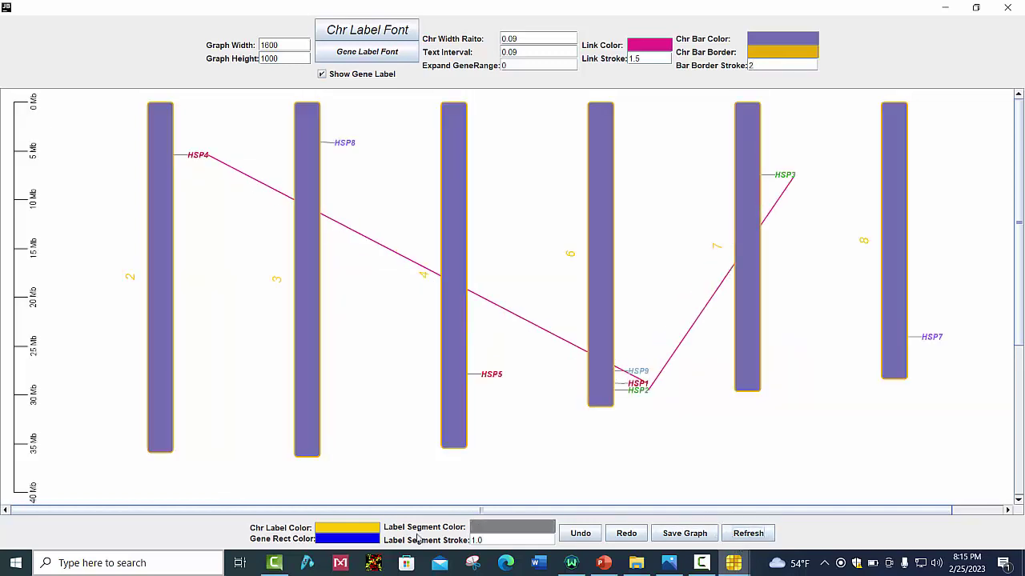
Colour the chromosome number labels peach and the gene rectangles salmon
left_click(336, 532)
left_click(161, 137)
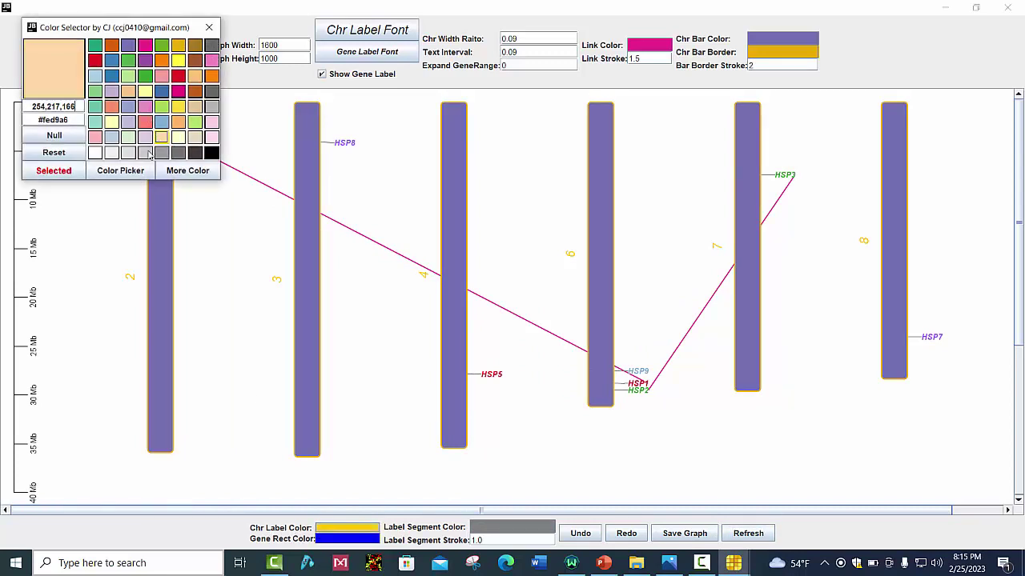
left_click(63, 175)
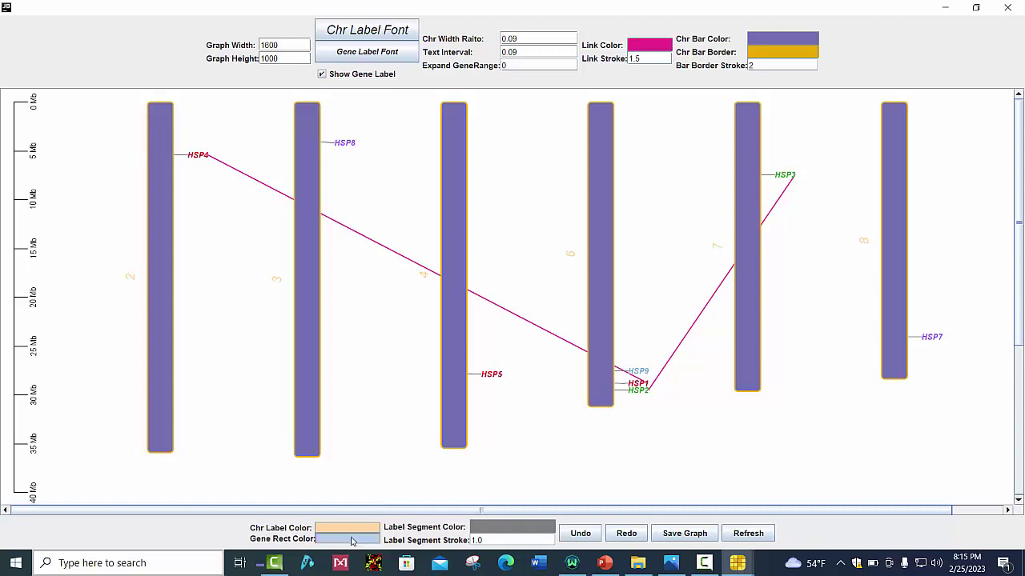
left_click(352, 540)
left_click(146, 137)
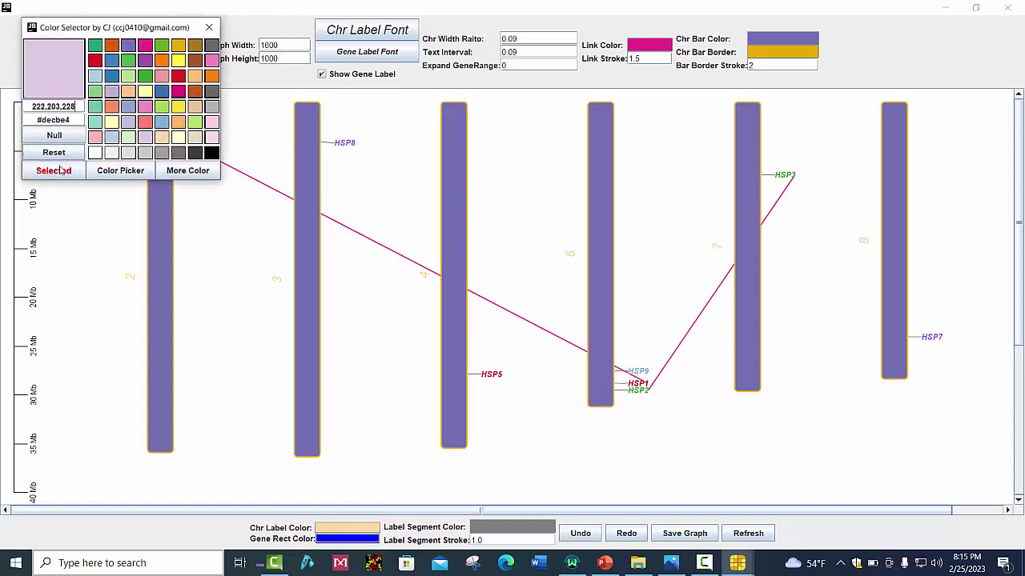
left_click(54, 171)
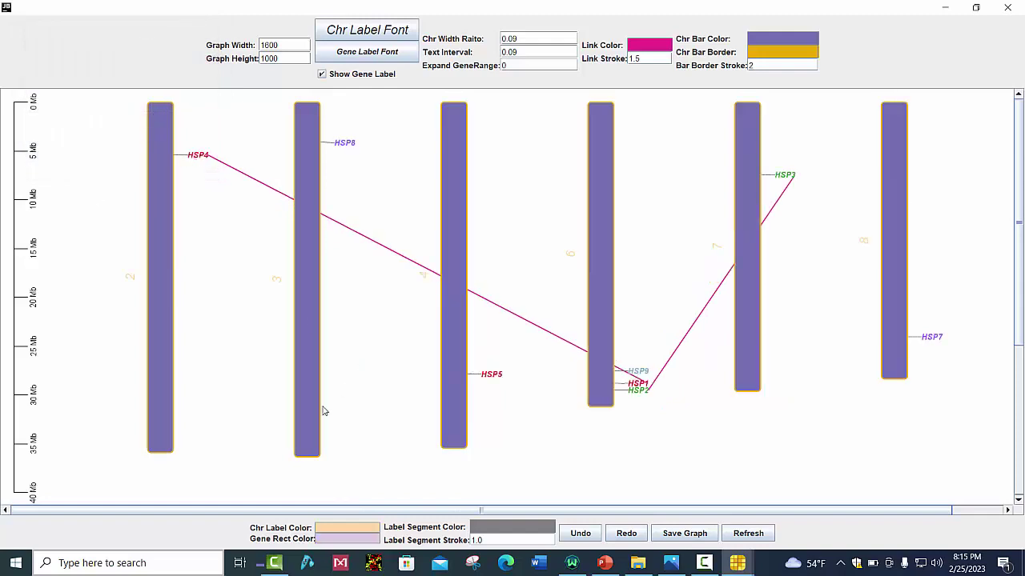
left_click(346, 539)
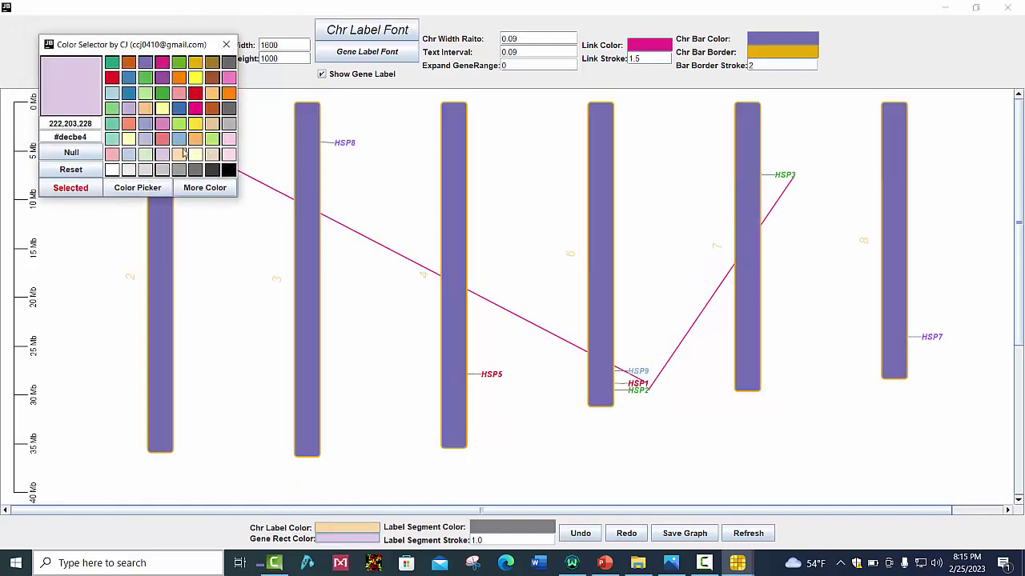
left_click(162, 138)
left_click(71, 187)
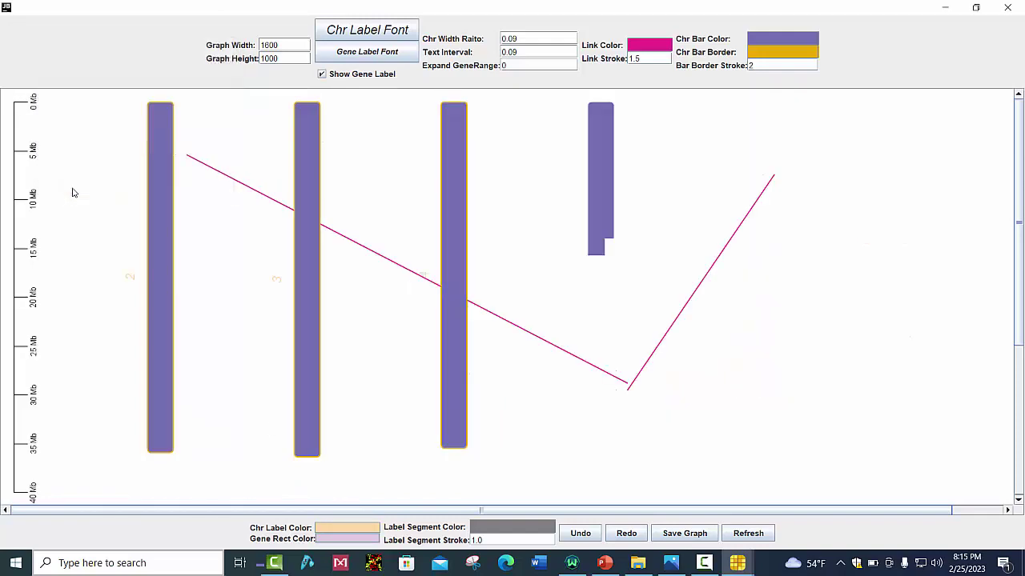
Set the label segment colour to beige
left_click(507, 528)
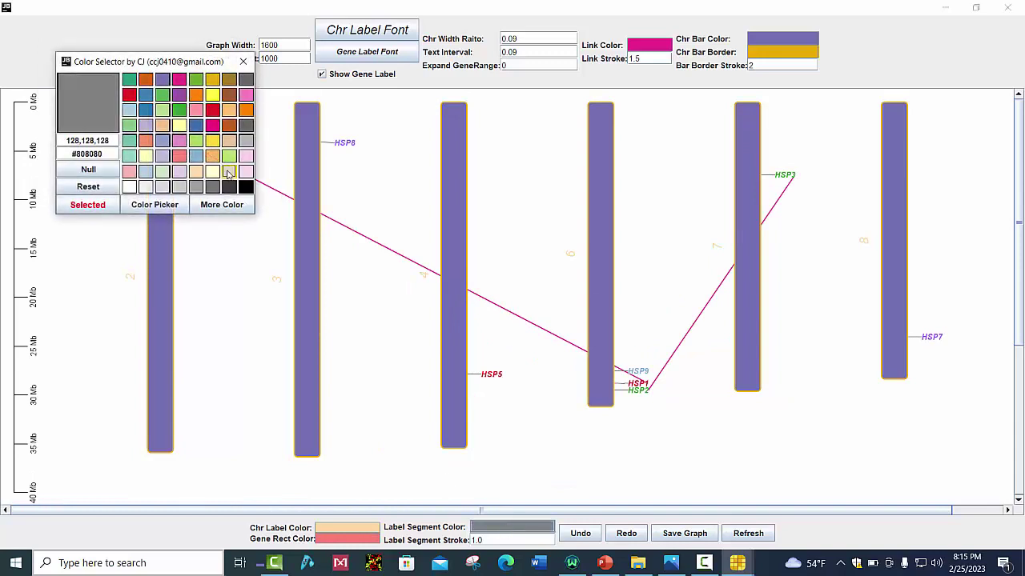
left_click(228, 172)
left_click(80, 207)
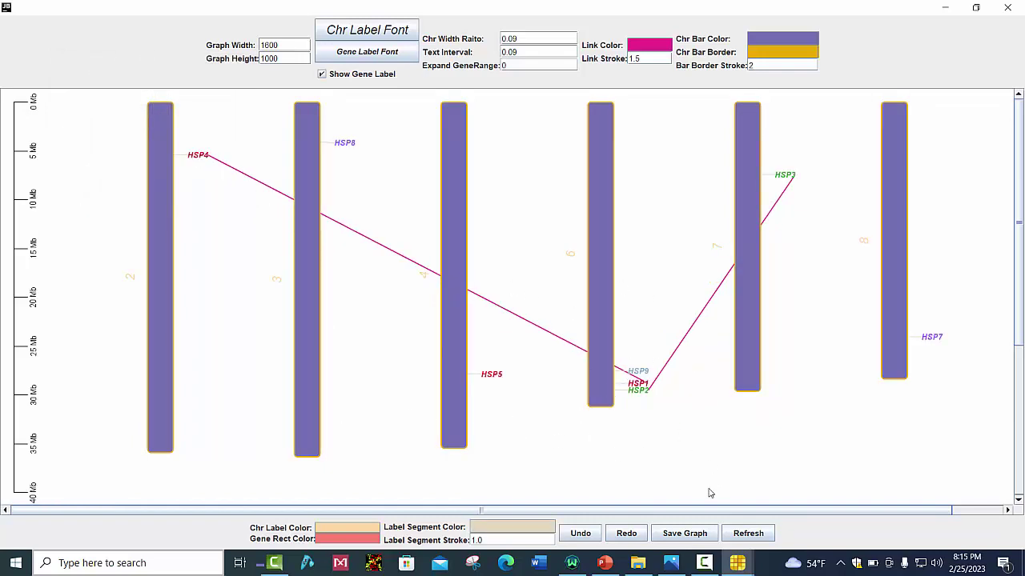
Choose .jpg as the Save Graph image format
left_click(682, 534)
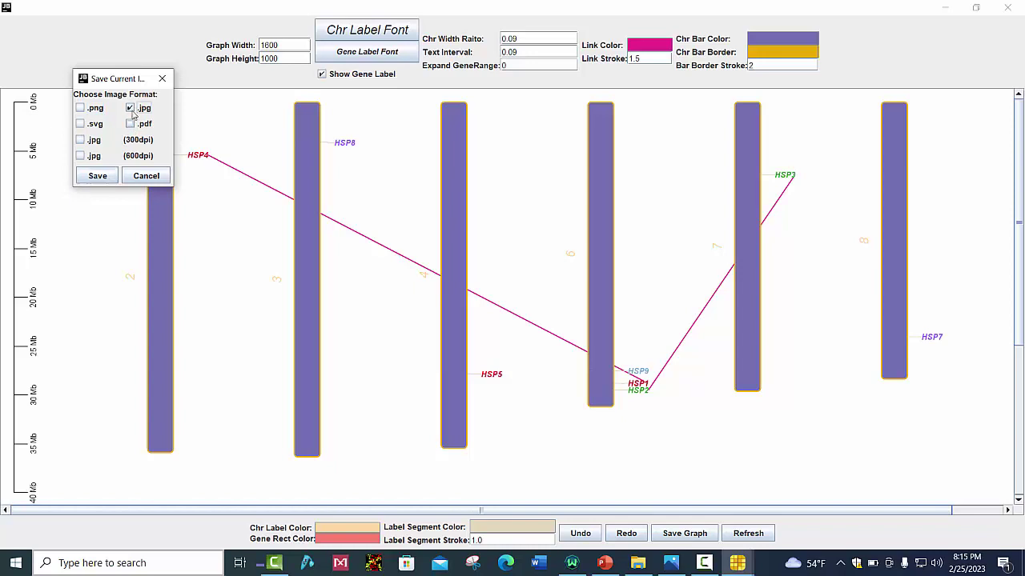
left_click(132, 108)
left_click(97, 176)
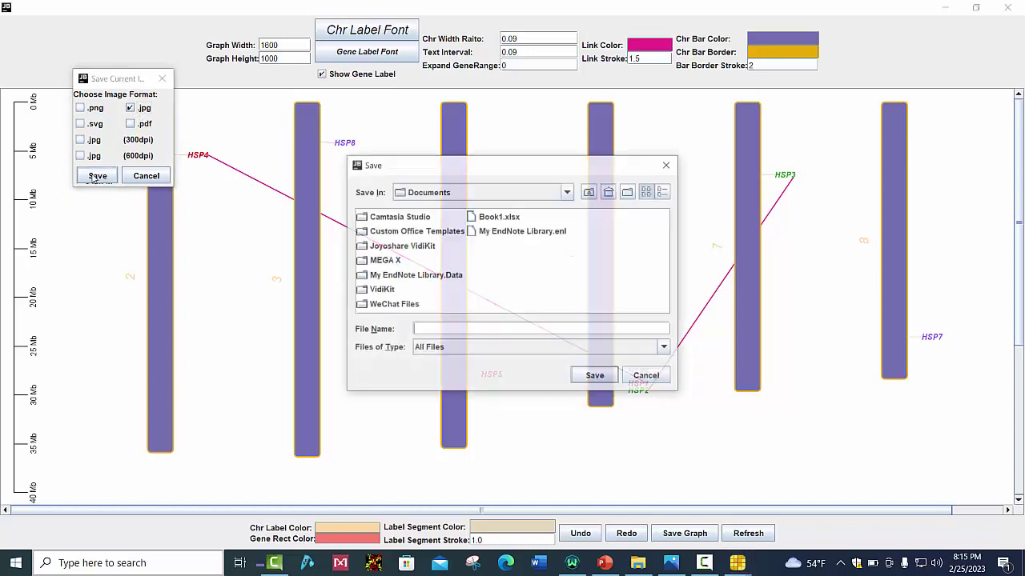
Save the image to the Desktop as 'gene location on chromosomes' and confirm the message
left_click(568, 193)
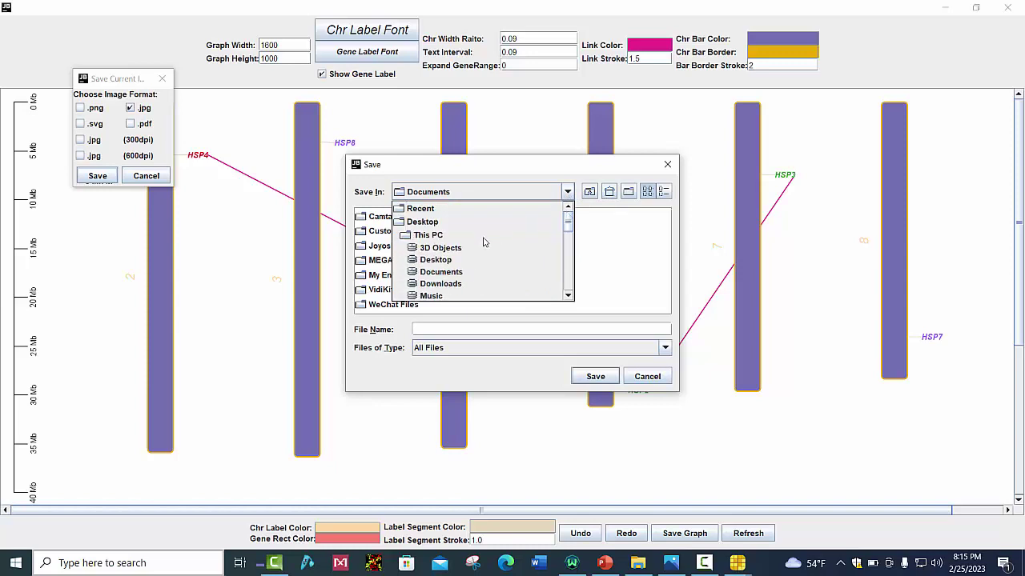
left_click(428, 223)
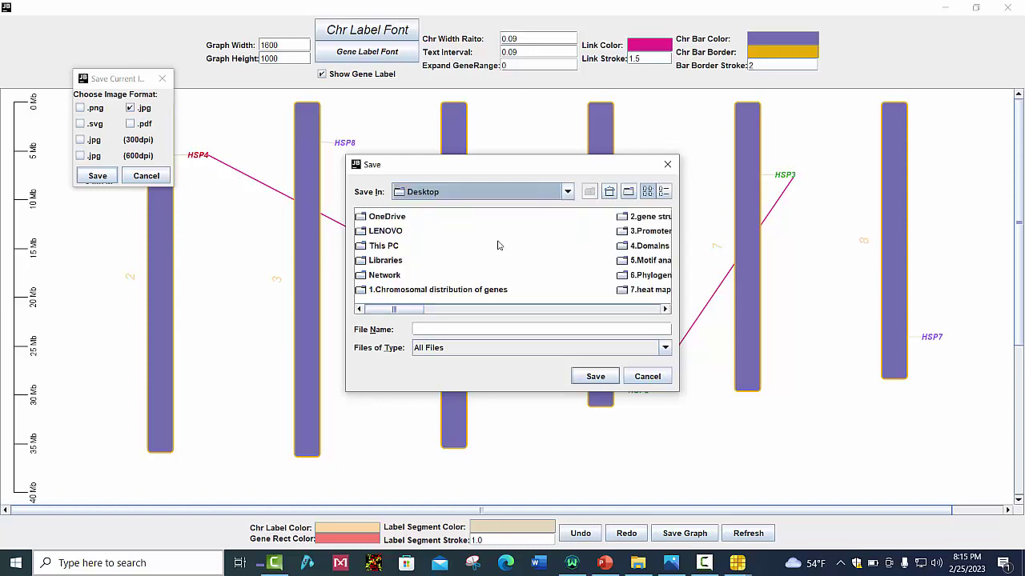
left_click(550, 329)
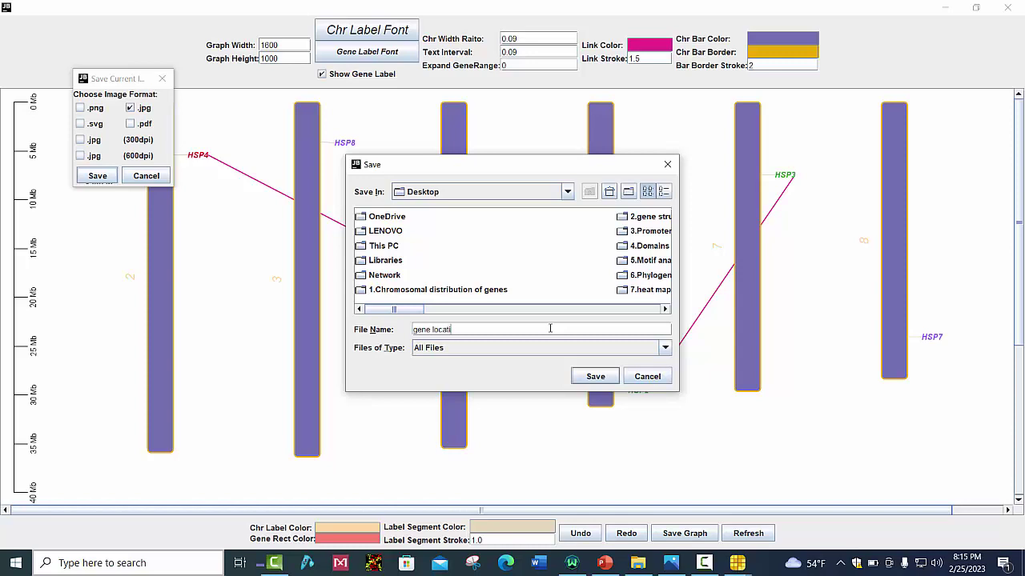
type("gene location on chromosomes")
left_click(579, 375)
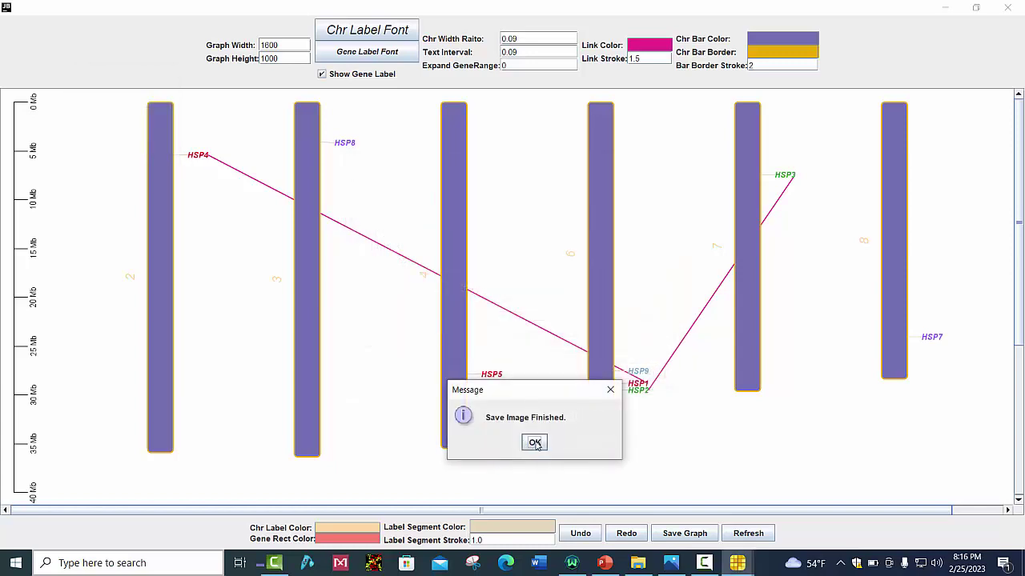
left_click(534, 443)
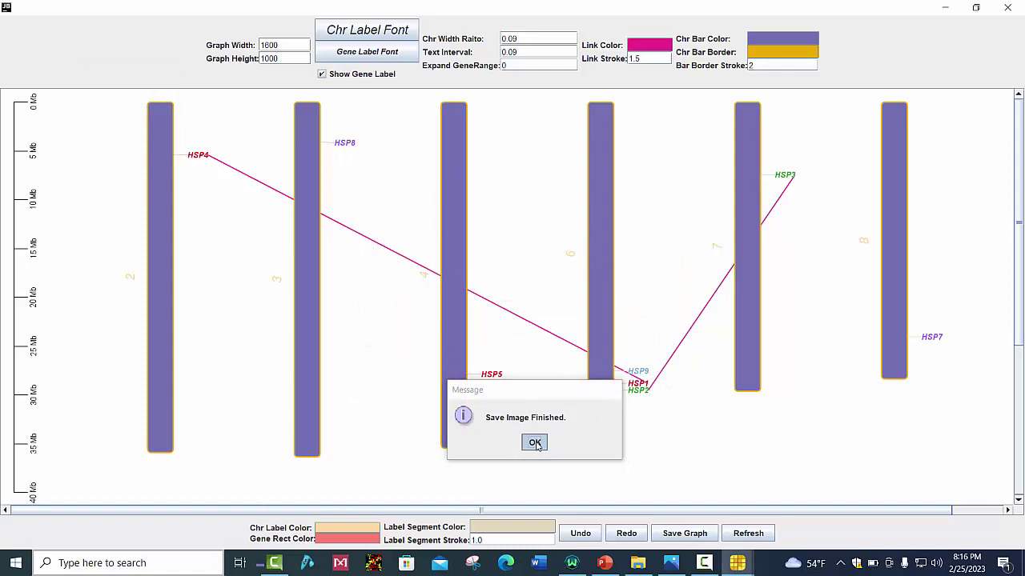
Minimize the graph, Explorer and TBtools windows, then open gene location on chromosomes.jpg from the desktop
left_click(945, 8)
left_click(947, 9)
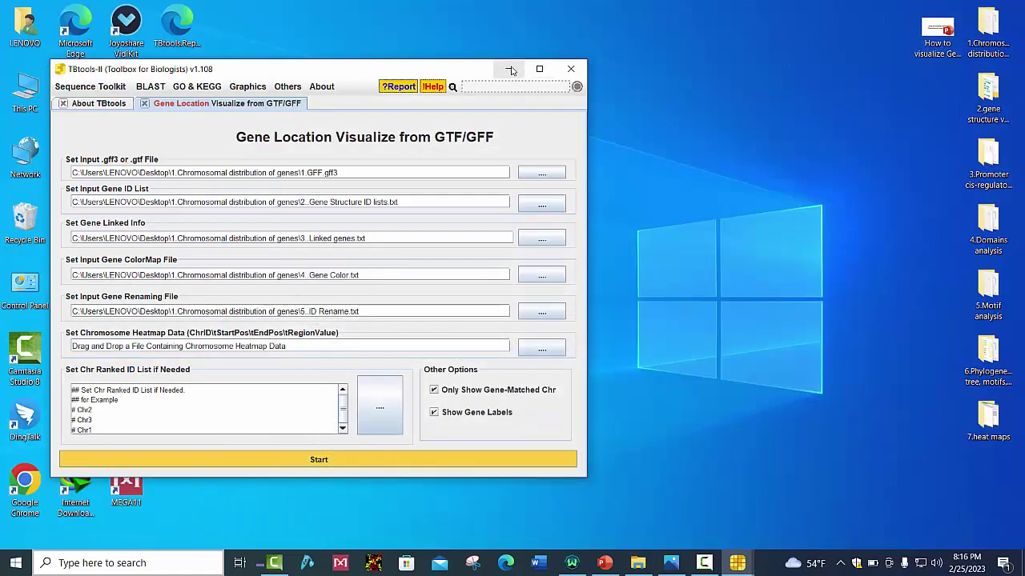
left_click(507, 69)
double_click(178, 247)
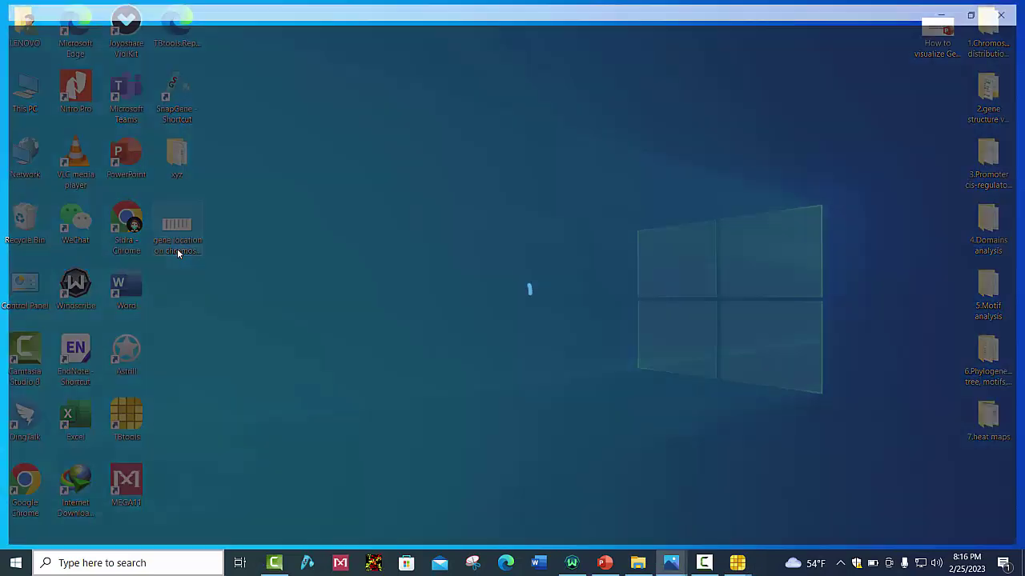